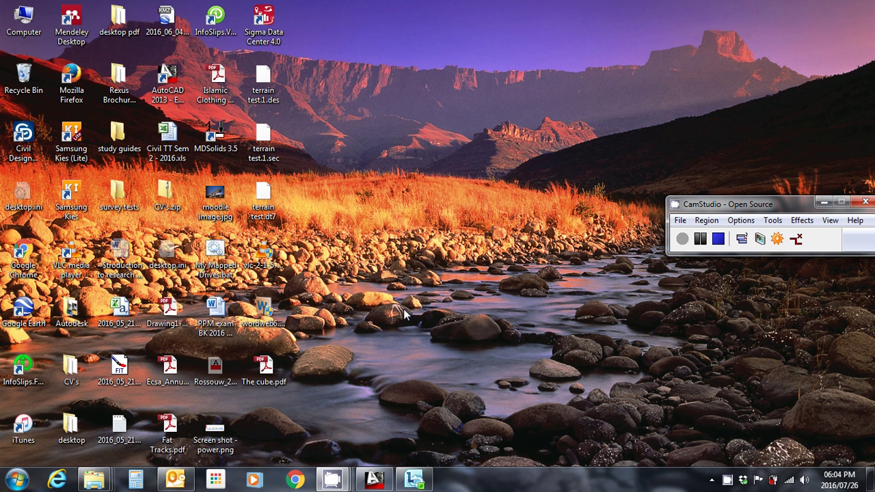
- Copy the NMMUS4PROJ.ctb attachment from the Drawing plot style email in Outlook
{"action": "left_click", "coordinate": [178, 482]}
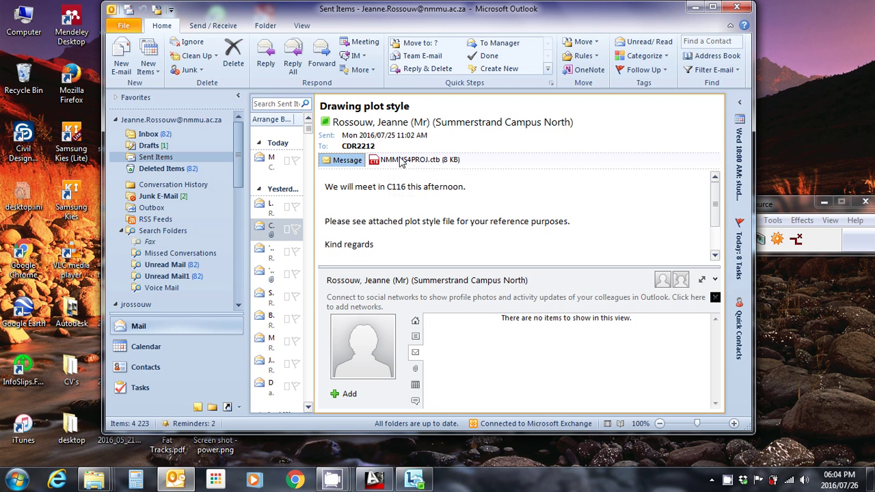
{"action": "mouse_move", "coordinate": [414, 160]}
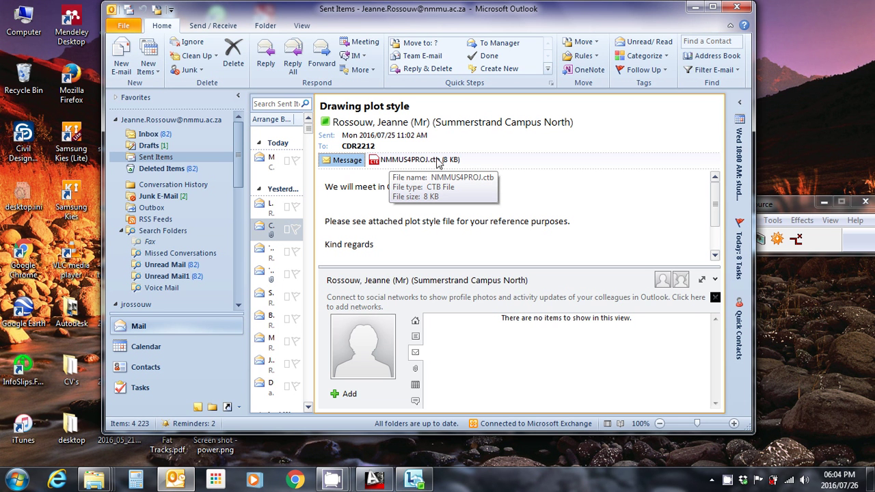
{"action": "left_click", "coordinate": [407, 162]}
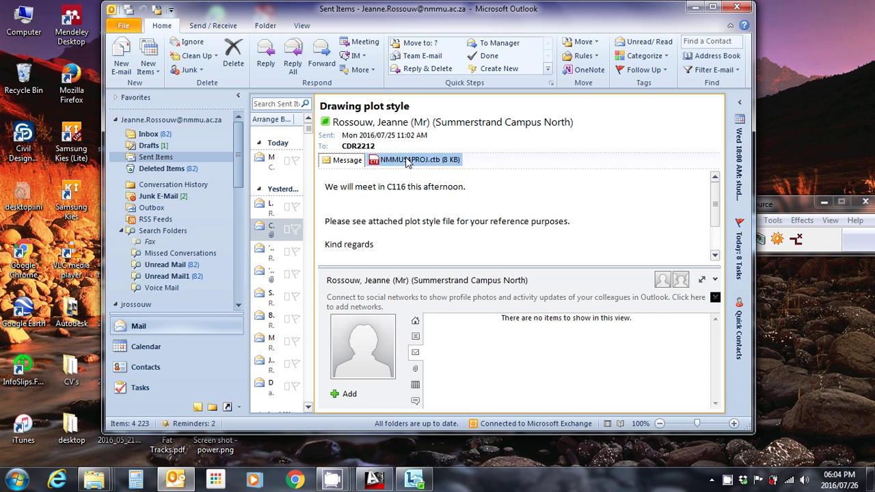
{"action": "right_click", "coordinate": [407, 162]}
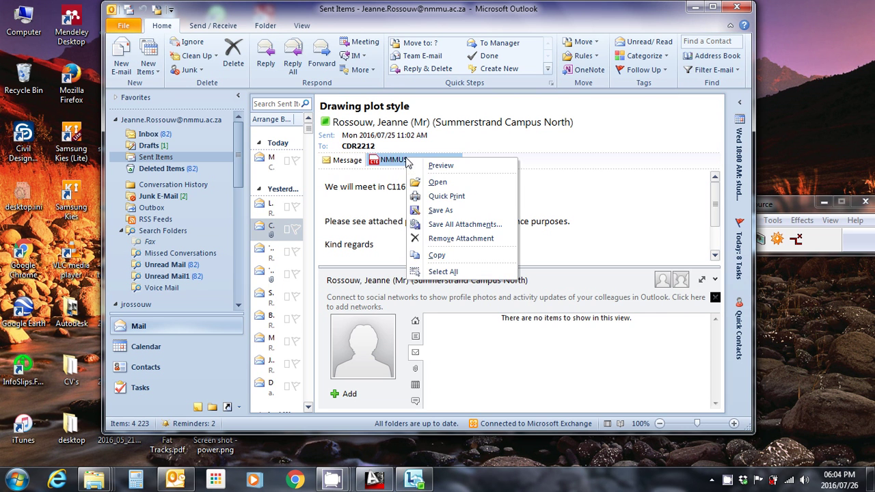
{"action": "left_click", "coordinate": [444, 255]}
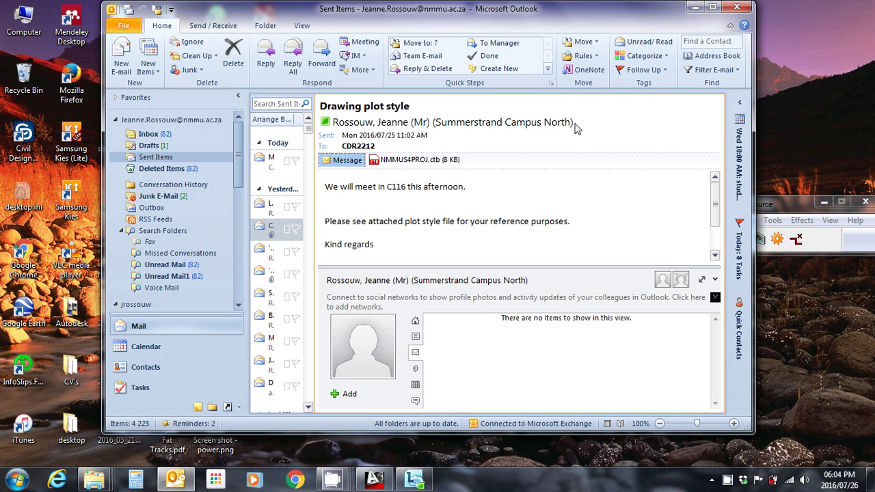
- Minimize Outlook, restore Drawing1 in AutoCAD and adjust the model-space view
{"action": "left_click", "coordinate": [694, 12]}
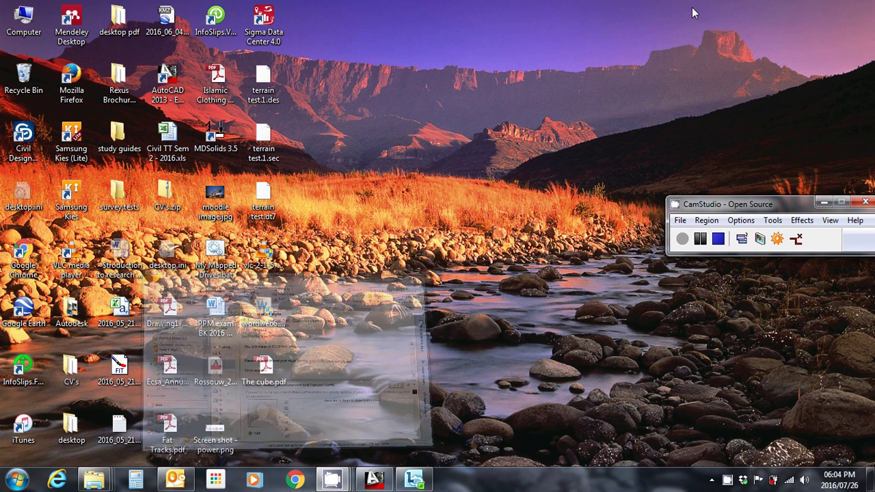
{"action": "left_click", "coordinate": [375, 483]}
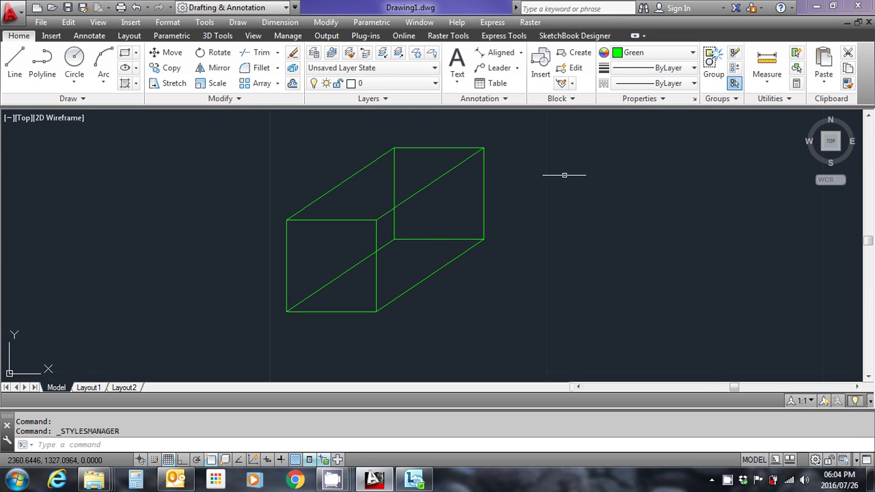
{"action": "scroll", "coordinate": [565, 178], "scroll_direction": "down", "scroll_amount": 2}
{"action": "middle_click_drag", "start_coordinate": [563, 179], "coordinate": [565, 212]}
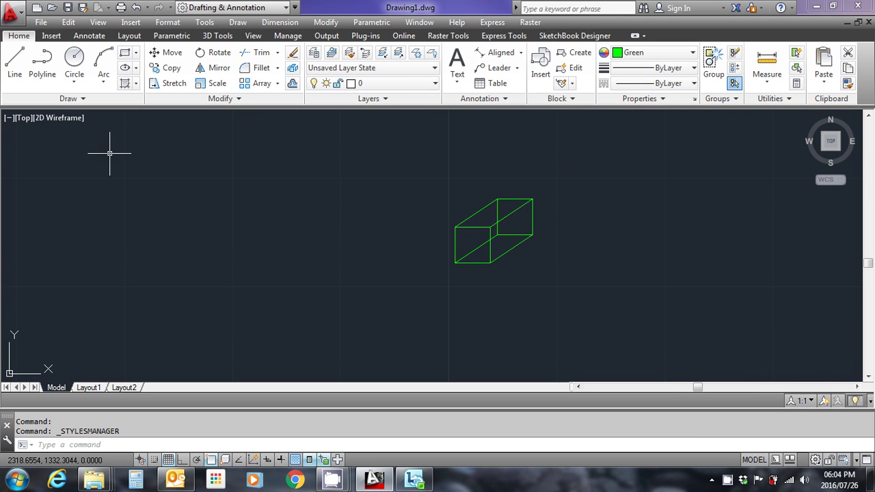
- Switch Drawing1 to the Layout1 sheet showing the dimensioned cube
{"action": "right_click", "coordinate": [95, 388]}
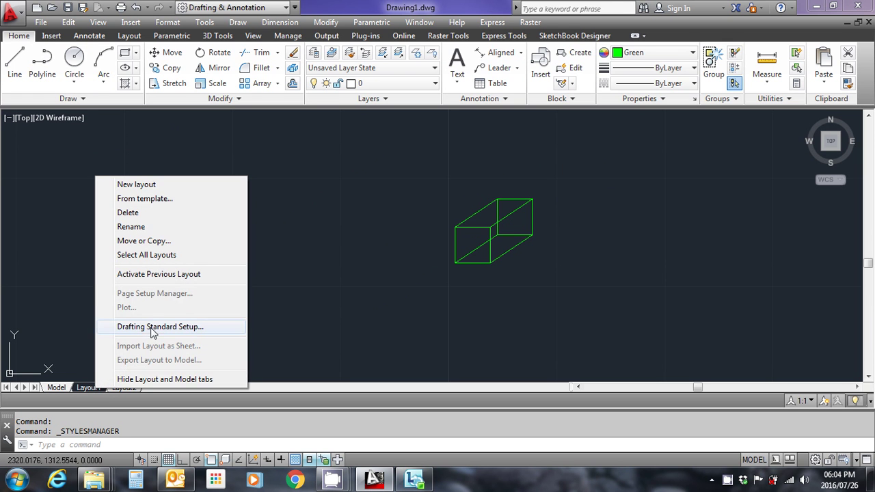
{"action": "left_click", "coordinate": [332, 289]}
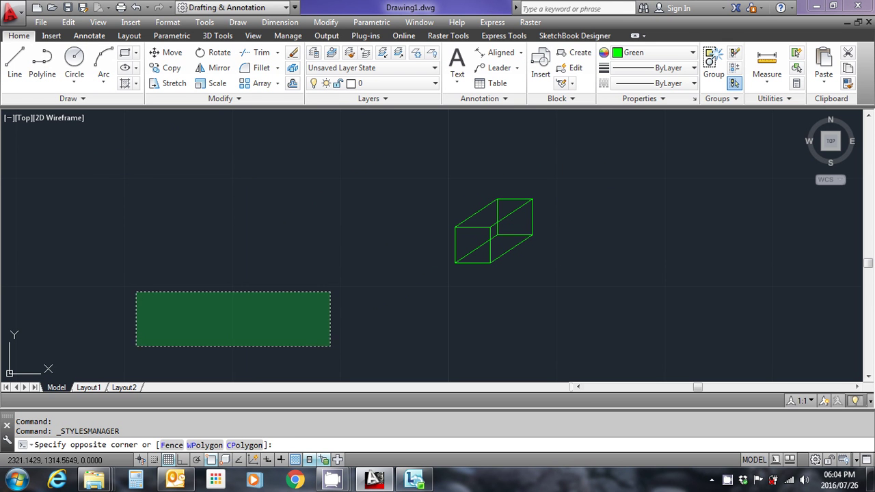
{"action": "left_click", "coordinate": [97, 358]}
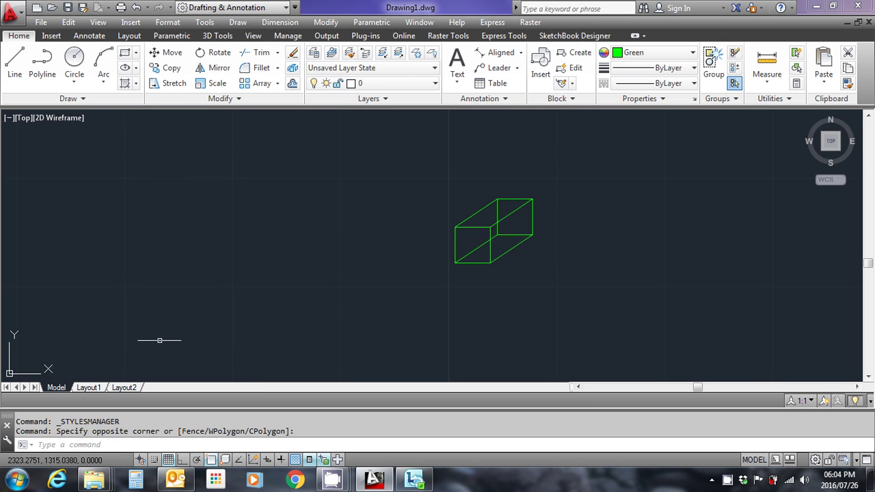
{"action": "left_click", "coordinate": [96, 388]}
- Set Layout1's page setup plot style table to NMMUS4PROJ.ctb and close the Page Setup Manager
{"action": "right_click", "coordinate": [99, 387]}
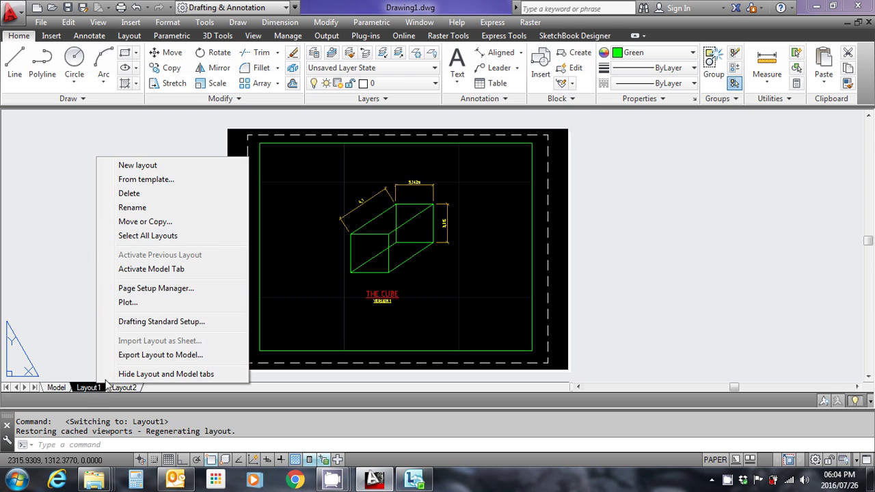
{"action": "left_click", "coordinate": [156, 289]}
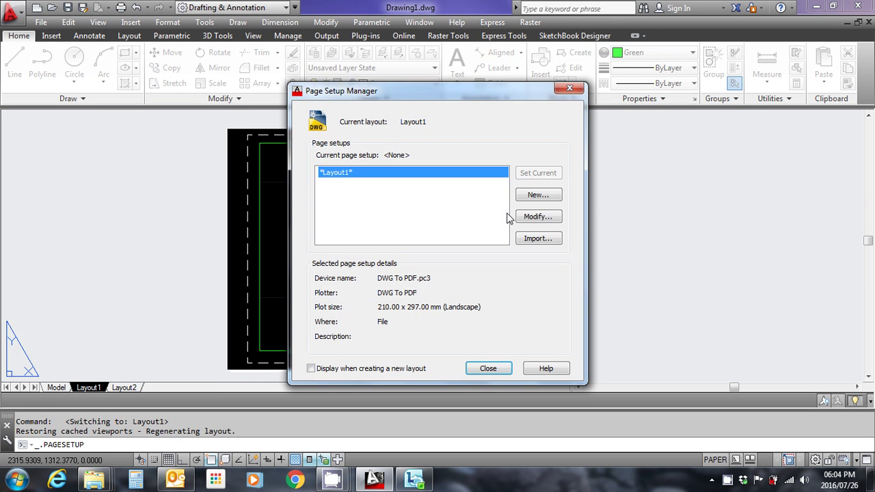
{"action": "left_click", "coordinate": [537, 216]}
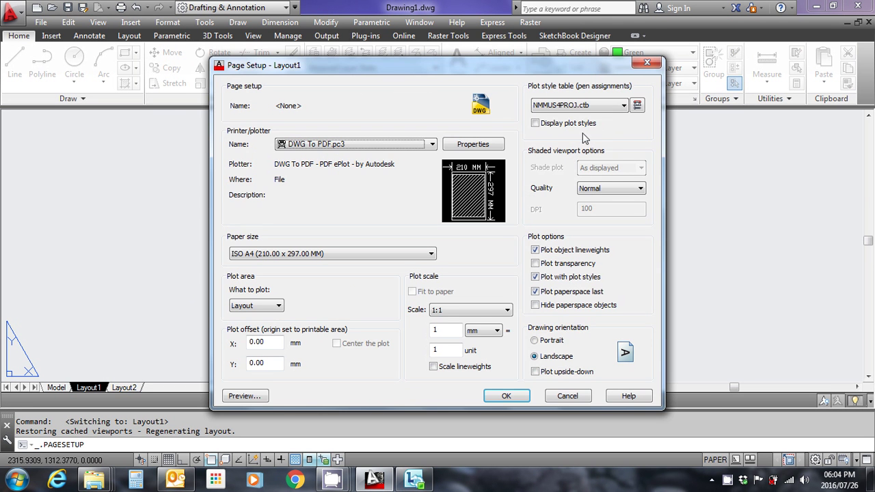
{"action": "left_click", "coordinate": [624, 106]}
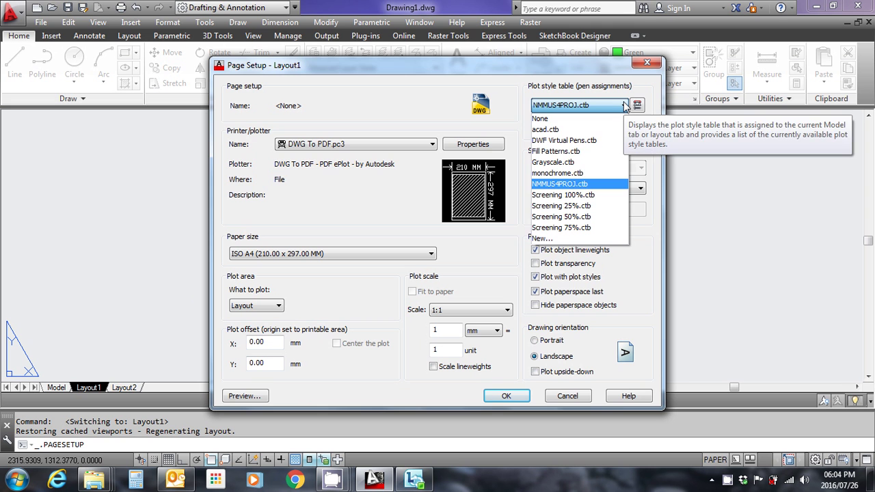
{"action": "left_click", "coordinate": [624, 106]}
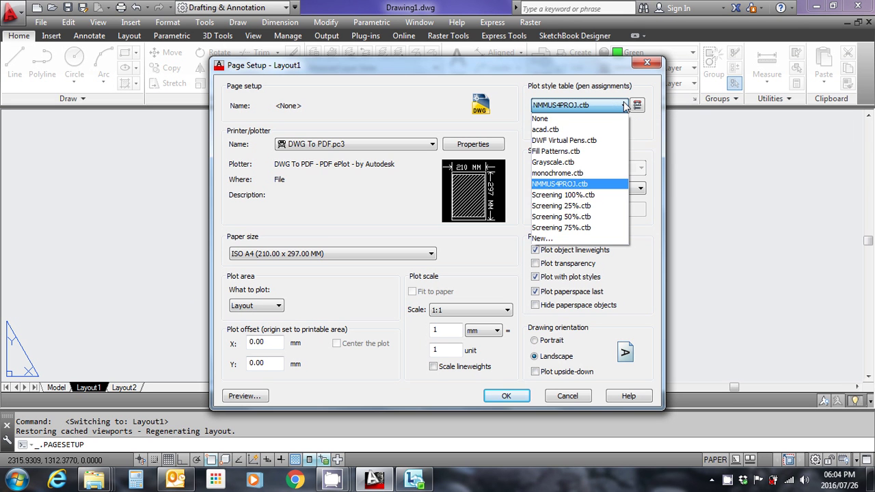
{"action": "left_click", "coordinate": [582, 184]}
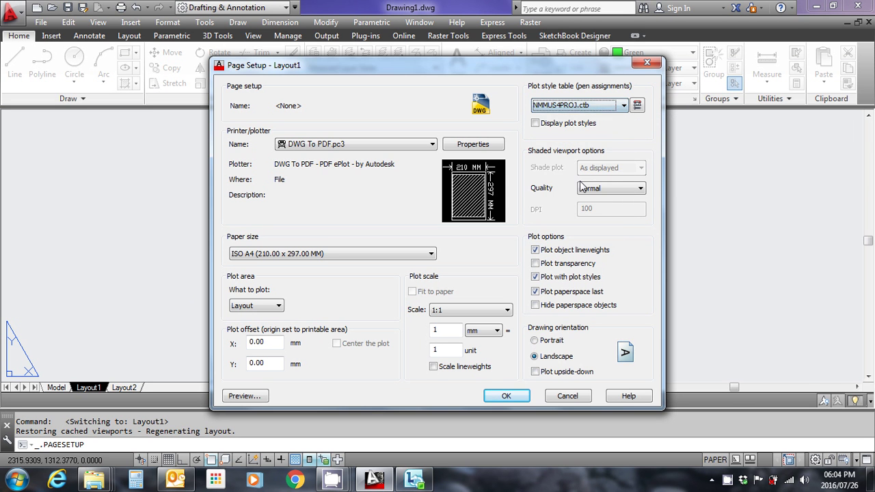
{"action": "left_click", "coordinate": [621, 107]}
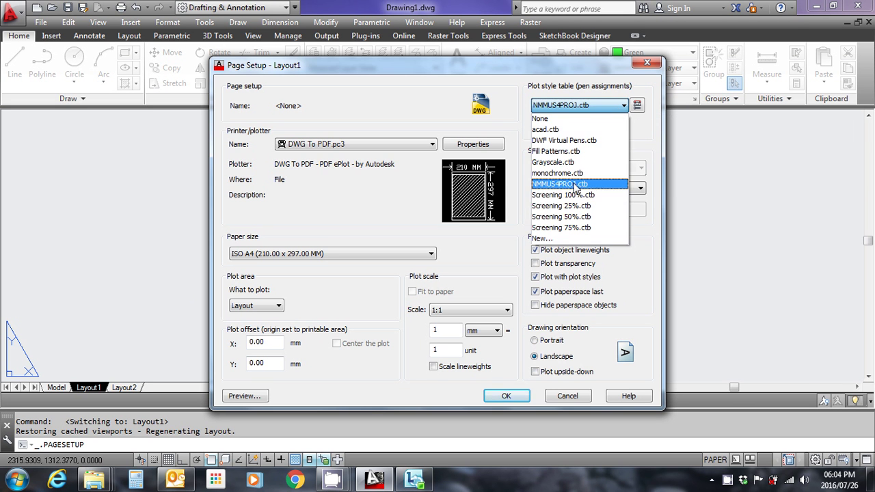
{"action": "left_click", "coordinate": [578, 184]}
{"action": "left_click", "coordinate": [647, 63]}
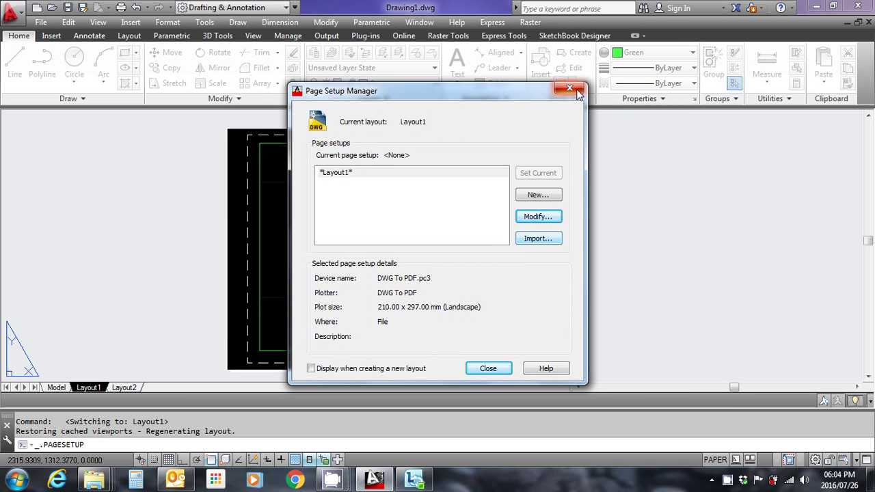
{"action": "left_click", "coordinate": [569, 88]}
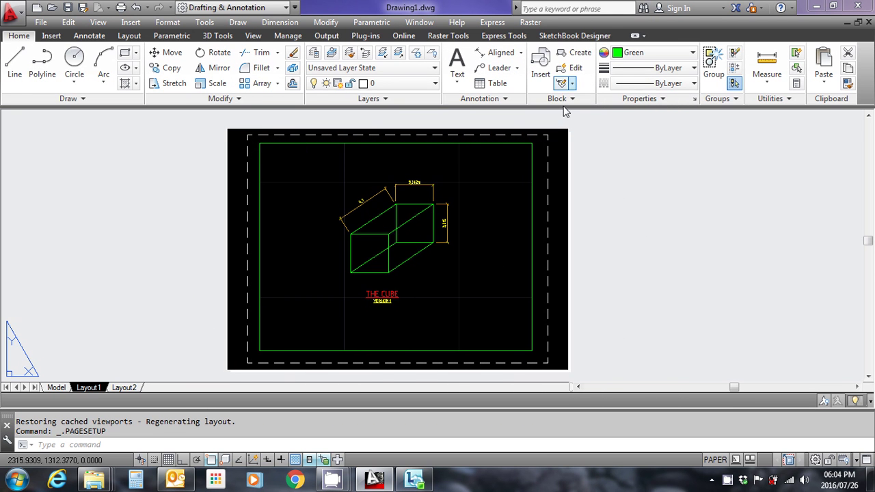
- Copy the NMMUS4PROJ.ctb attachment again from Outlook, then minimize Outlook
{"action": "left_click", "coordinate": [172, 482]}
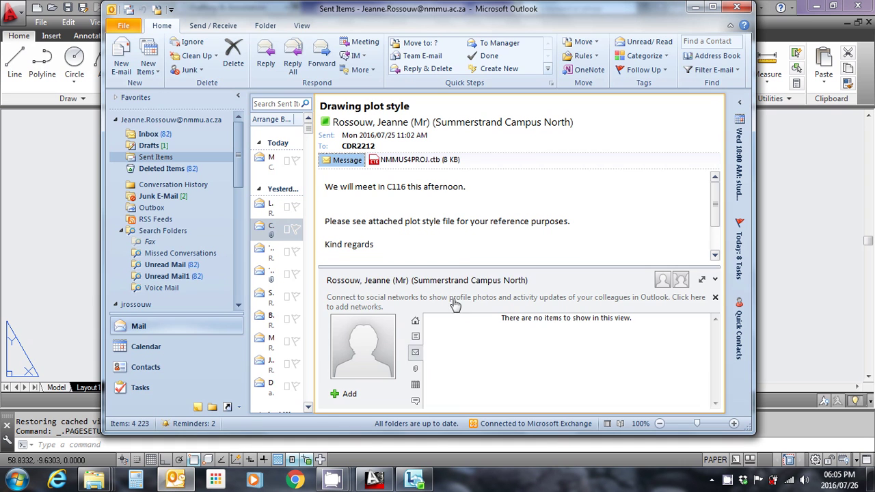
{"action": "right_click", "coordinate": [424, 161]}
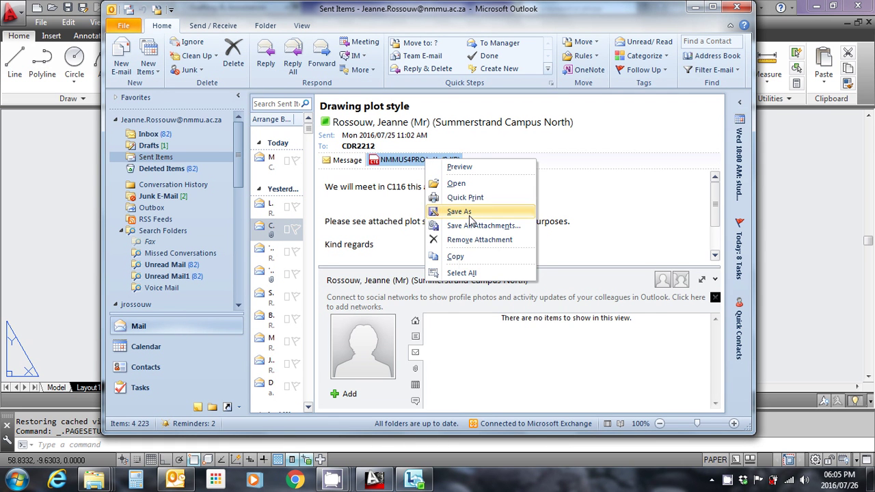
{"action": "left_click", "coordinate": [456, 257]}
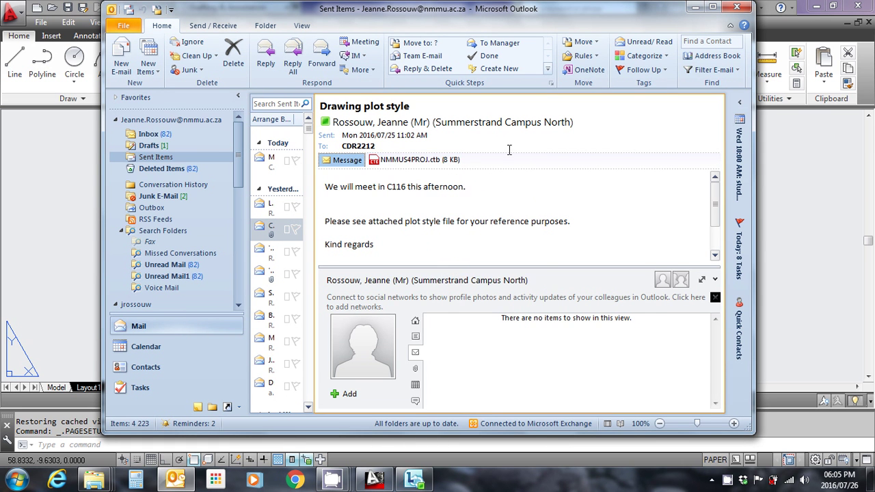
{"action": "left_click", "coordinate": [694, 7]}
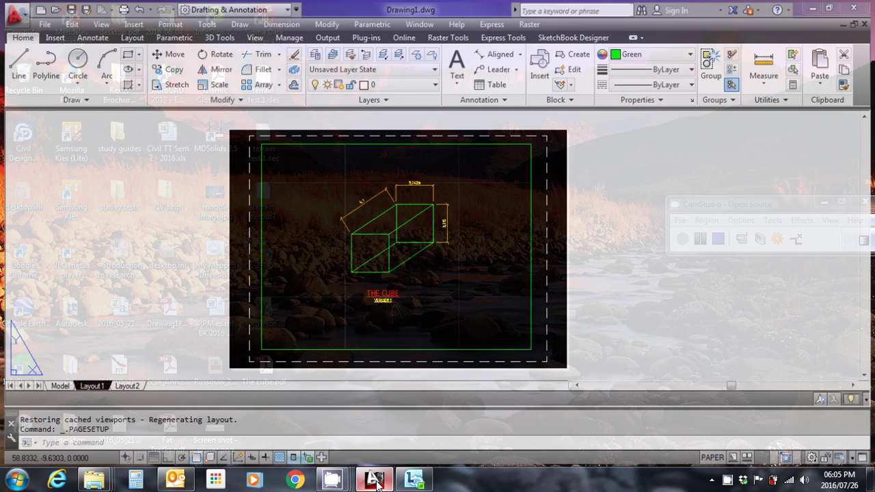
- Open AutoCAD's Plot Styles folder through Print > Manage Plot Styles
{"action": "left_click", "coordinate": [376, 482]}
{"action": "left_click", "coordinate": [376, 482]}
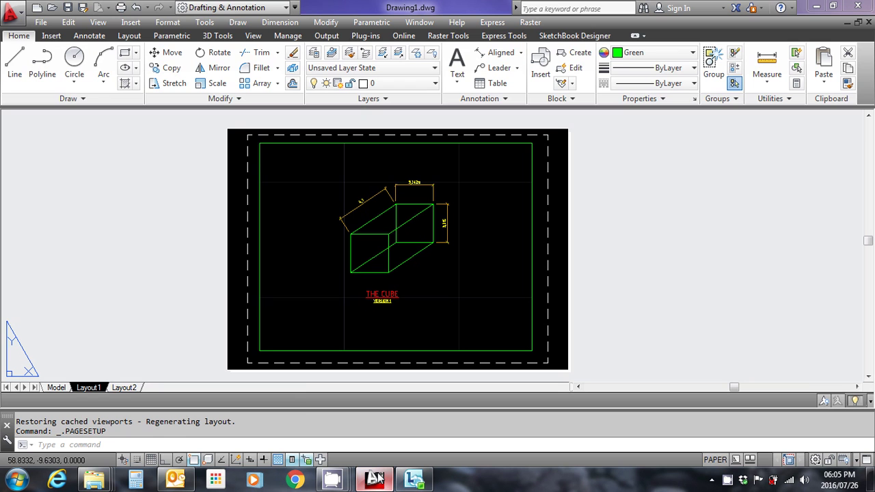
{"action": "left_click", "coordinate": [18, 17]}
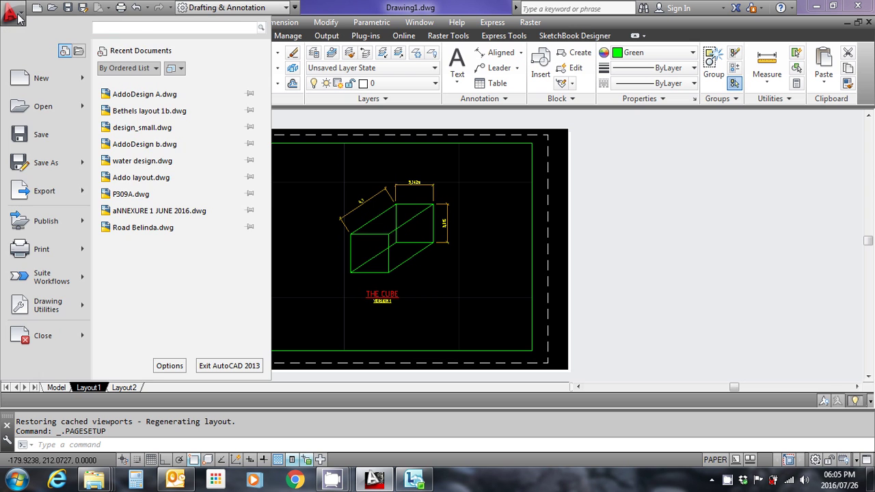
{"action": "mouse_move", "coordinate": [43, 249]}
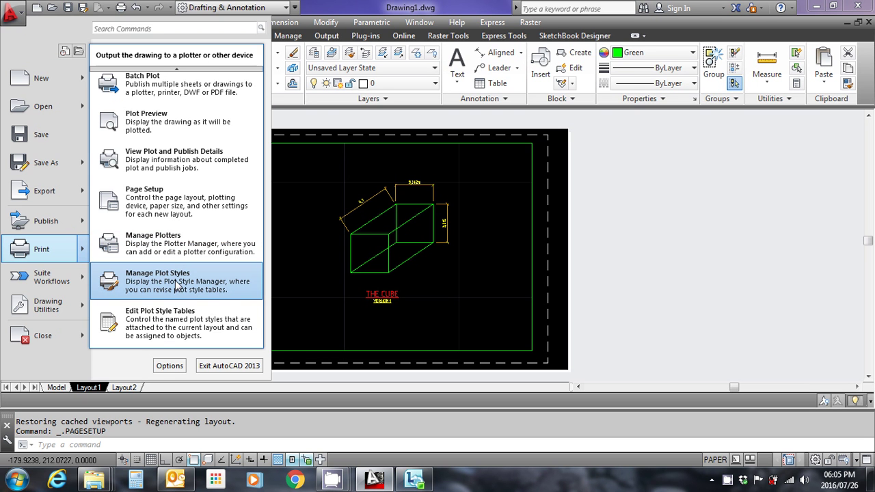
{"action": "left_click", "coordinate": [176, 282]}
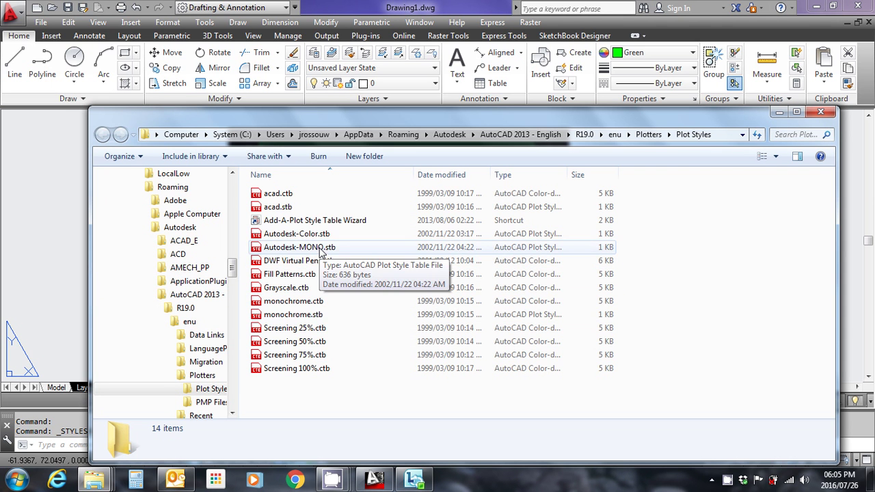
- Paste NMMUS4PROJ.ctb into the Plot Styles folder and close the Explorer window
{"action": "right_click", "coordinate": [304, 387]}
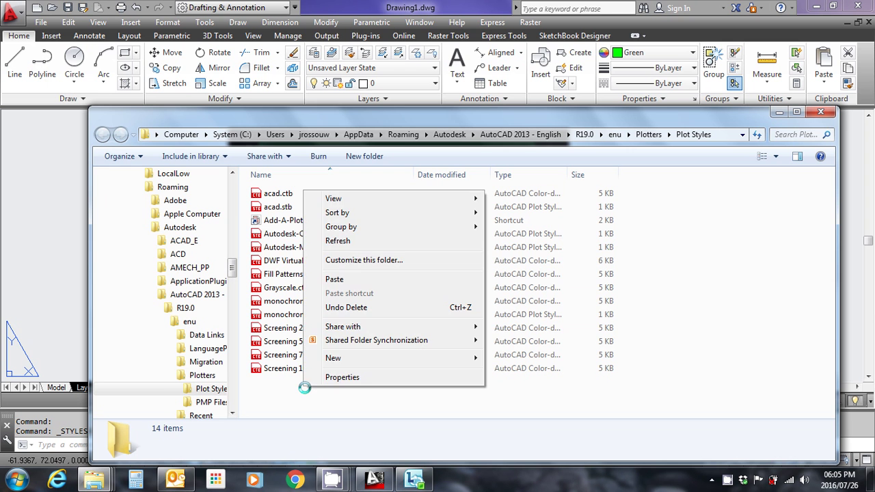
{"action": "left_click", "coordinate": [334, 279]}
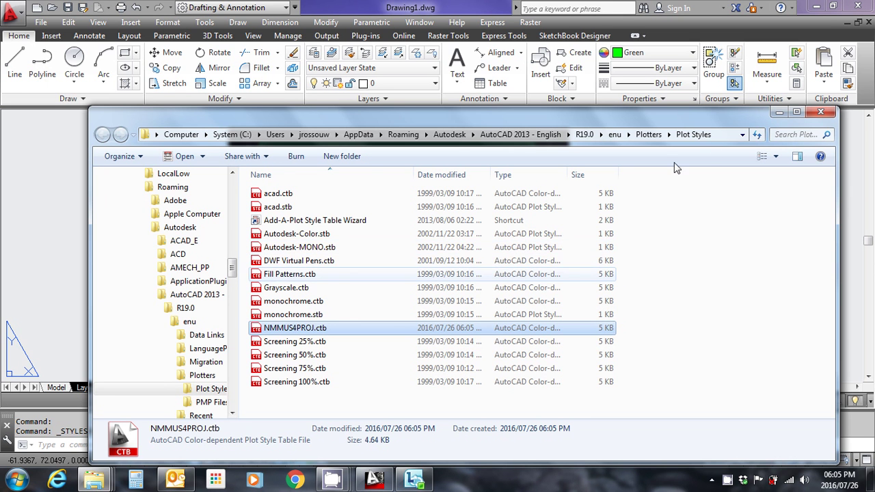
{"action": "left_click", "coordinate": [829, 110]}
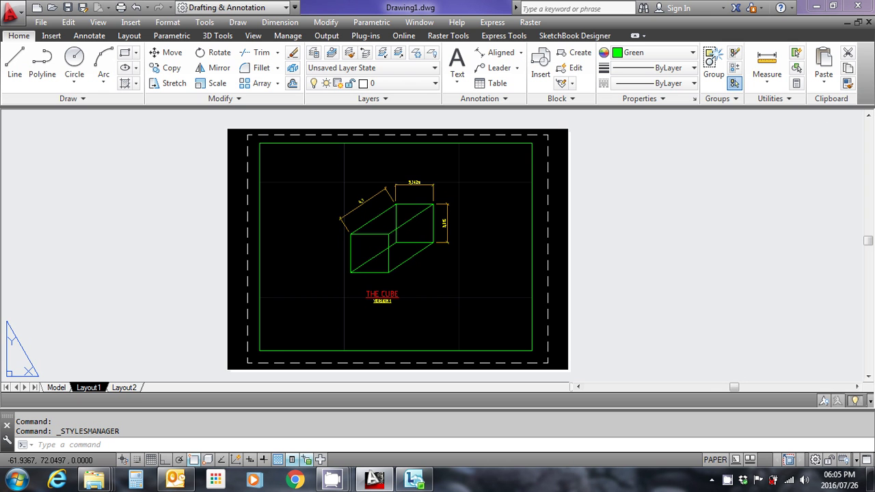
- Switch to Layout2 and pick NMMUS4PROJ.ctb as its page setup's plot style table
{"action": "left_click", "coordinate": [124, 387]}
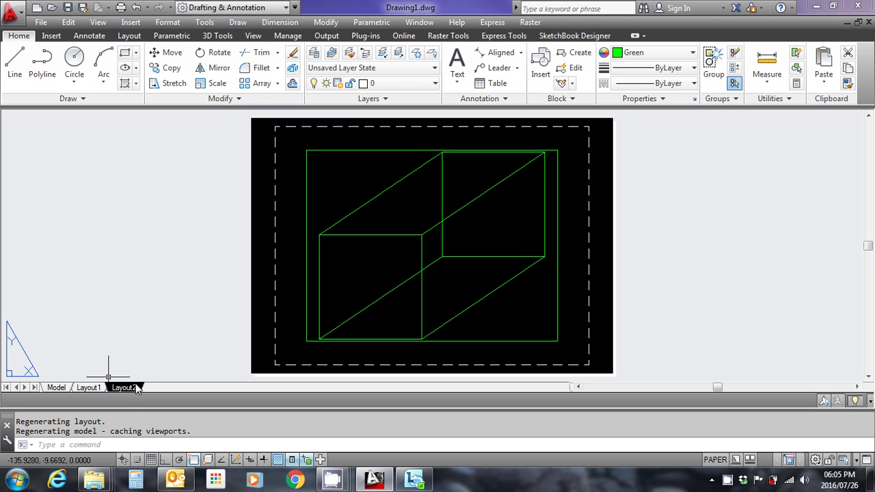
{"action": "right_click", "coordinate": [132, 388]}
{"action": "left_click", "coordinate": [197, 293]}
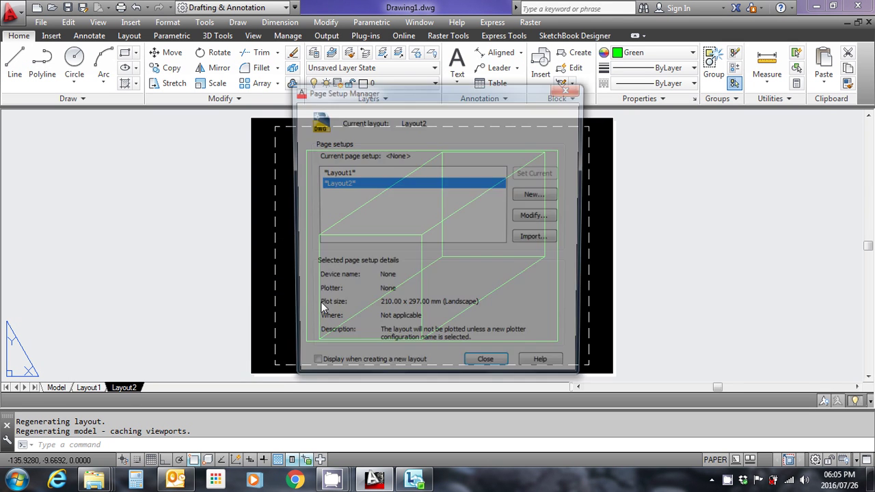
{"action": "left_click", "coordinate": [542, 217]}
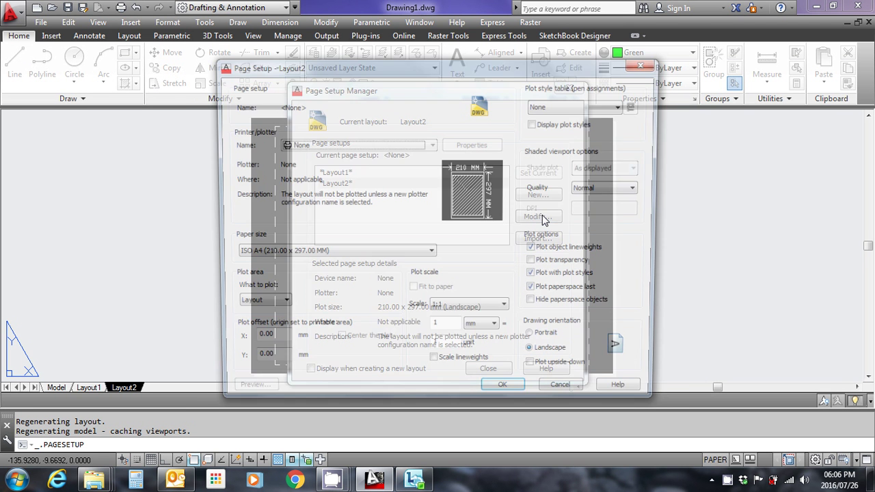
{"action": "left_click", "coordinate": [623, 105]}
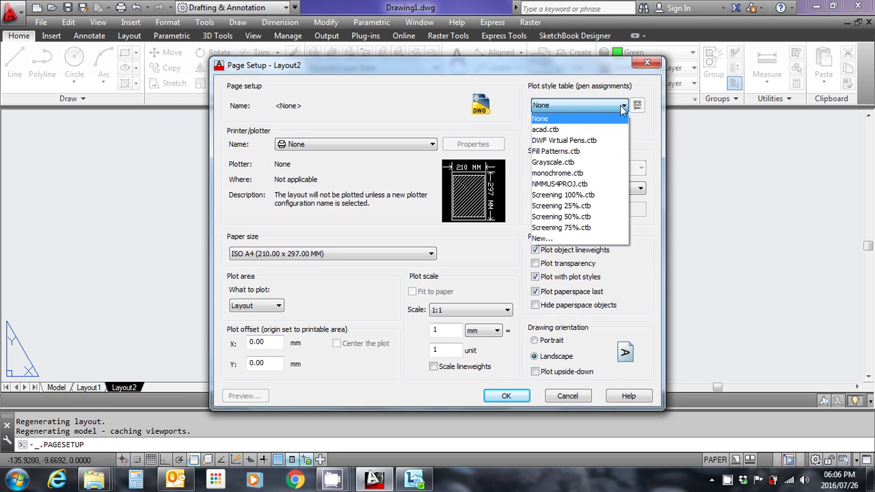
{"action": "left_click", "coordinate": [565, 186]}
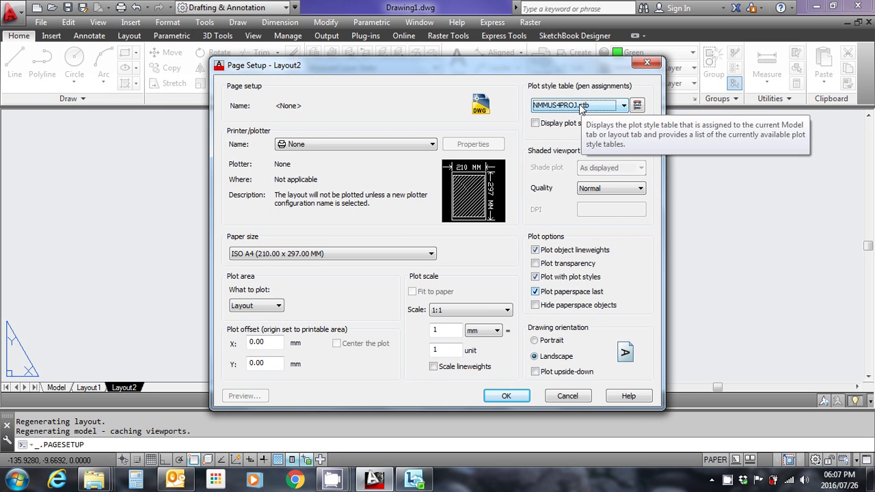
- Confirm the Page Setup – Layout2 dialog with OK
{"action": "left_click", "coordinate": [506, 397]}
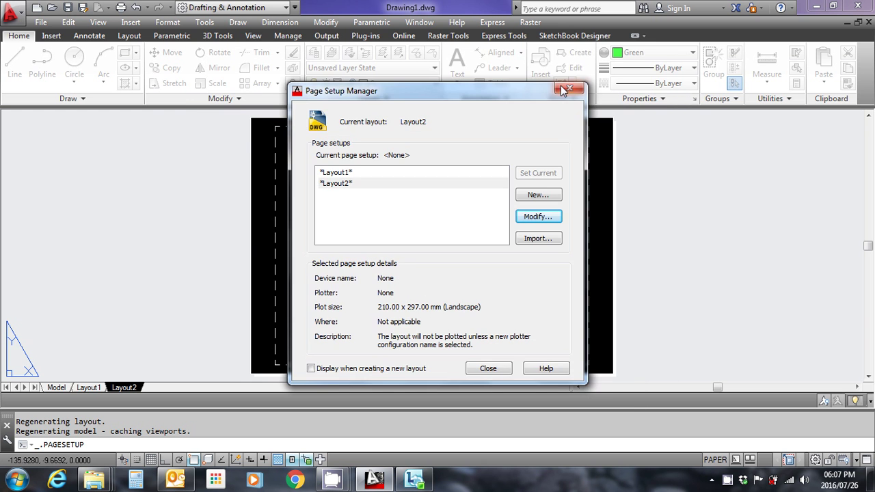
- Close the Page Setup Manager, leaving the Layout2 cube sheet in front
{"action": "left_click", "coordinate": [563, 86]}
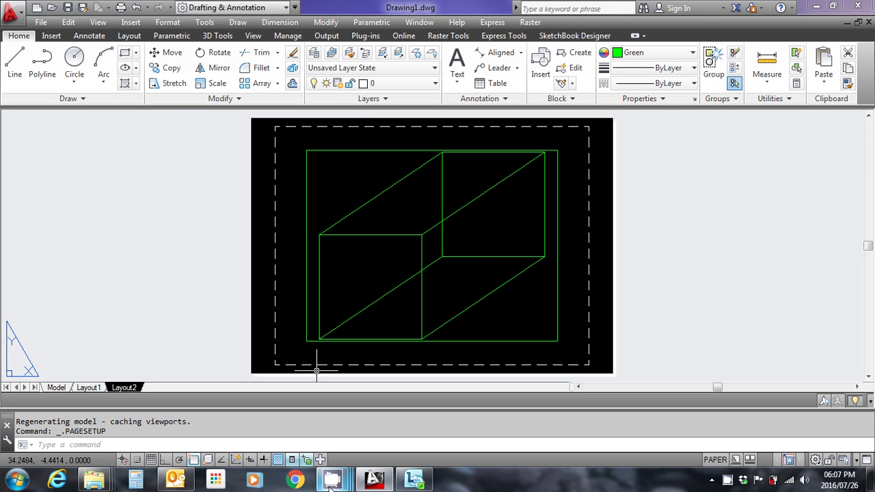
{"action": "mouse_move", "coordinate": [332, 479]}
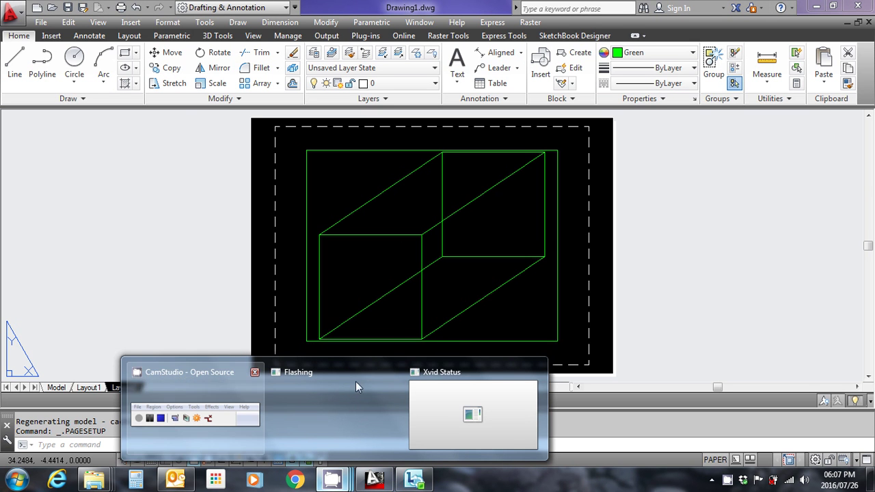
{"action": "left_click", "coordinate": [185, 411]}
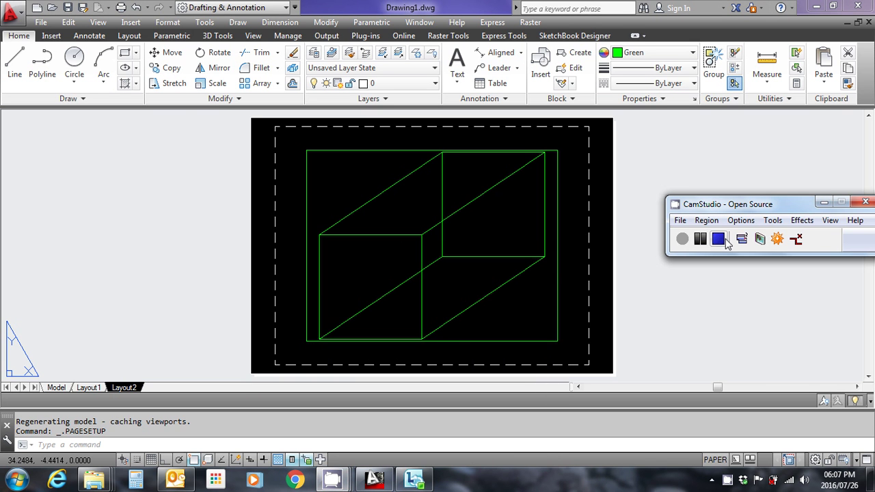